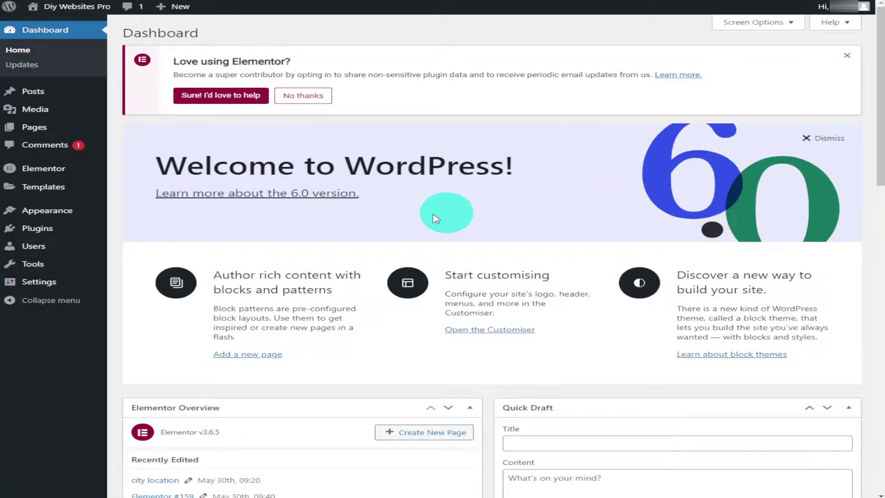
Go to Installed Plugins from the admin sidebar.
mouse_move(37, 229)
left_click(46, 233)
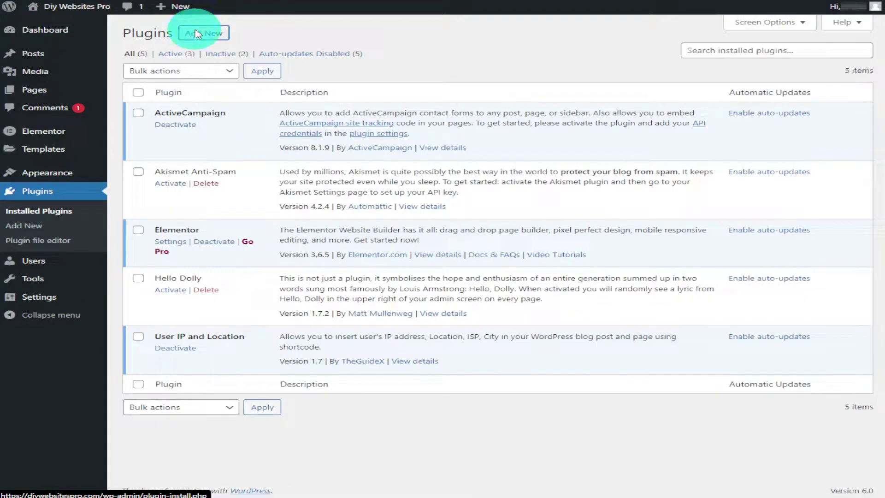
From Add New, install the Redirection plugin and activate it.
left_click(196, 34)
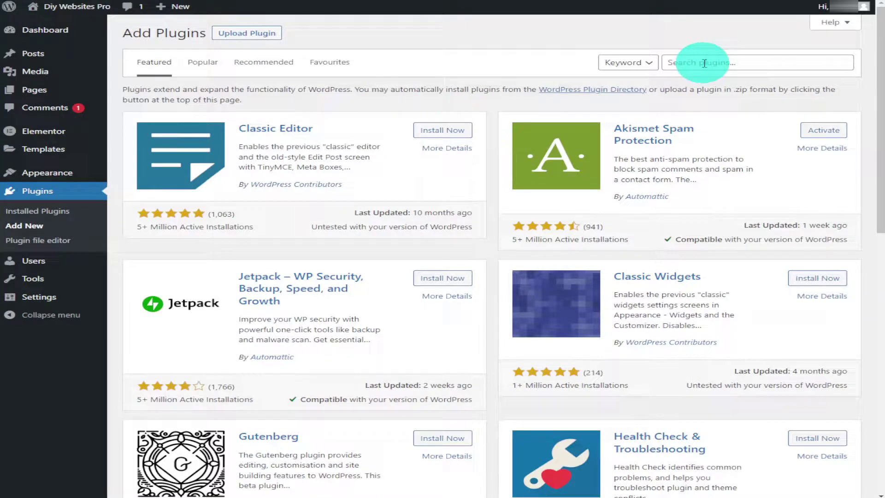
type("redi")
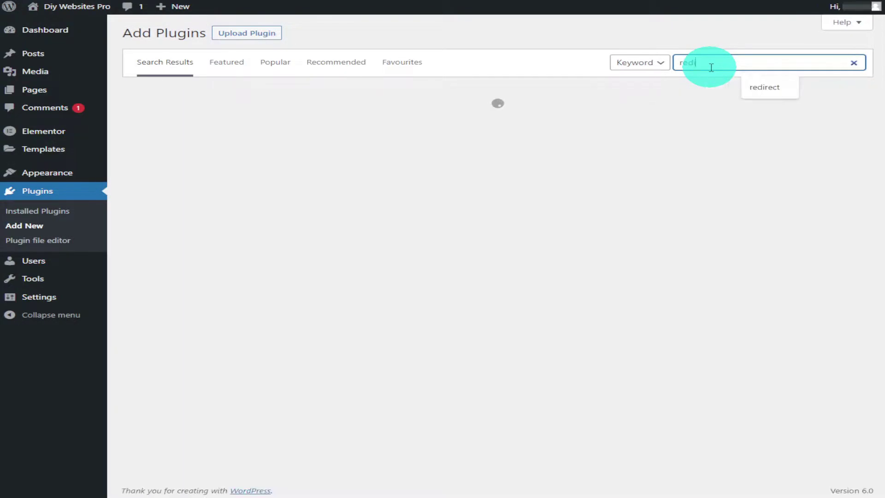
type("rect")
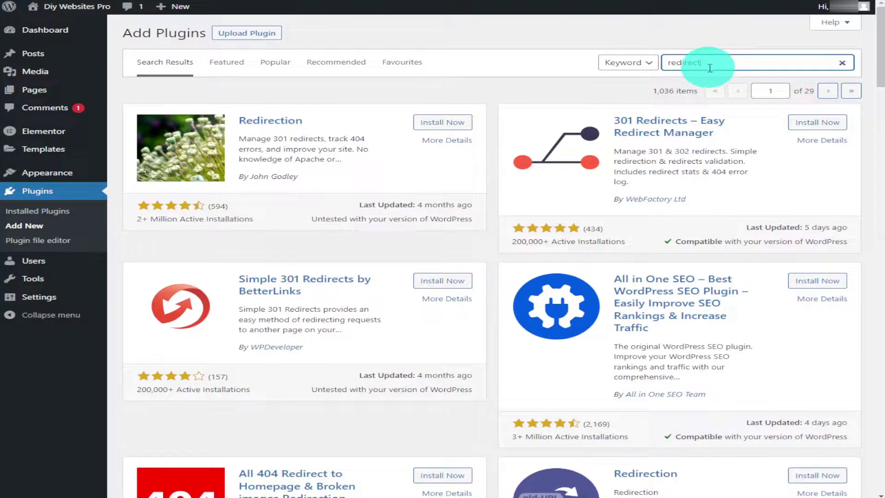
left_click(456, 124)
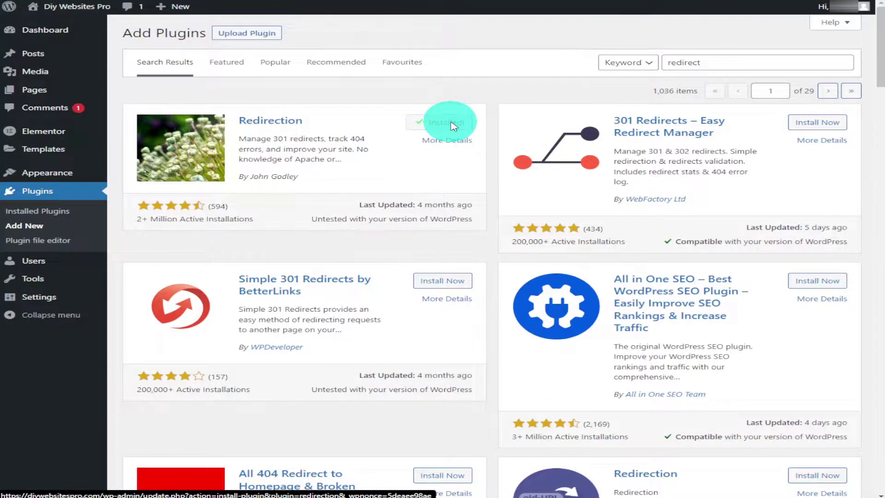
left_click(449, 123)
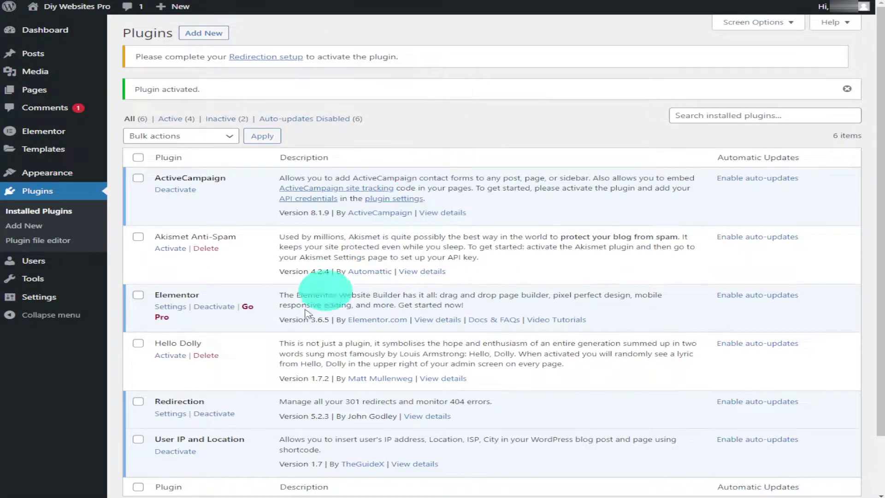
Enter Redirection's settings and begin its setup wizard.
left_click(170, 412)
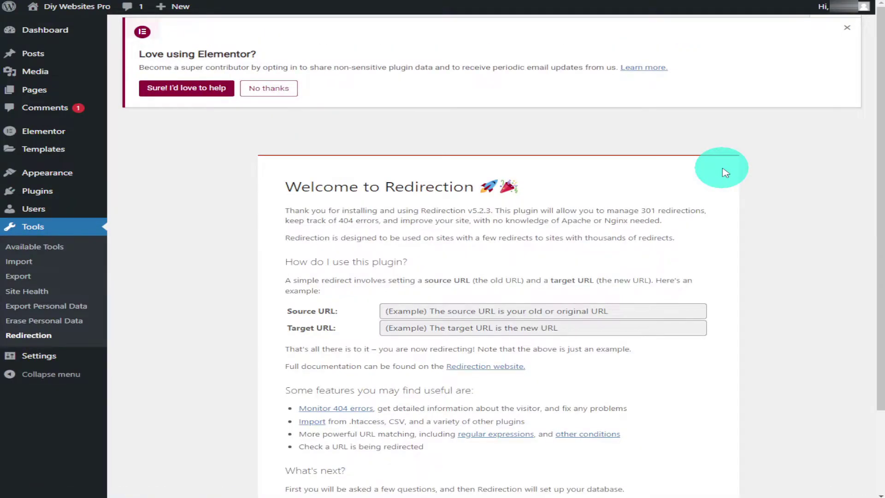
scroll(723, 172, "down", 1)
scroll(723, 172, "down", 1)
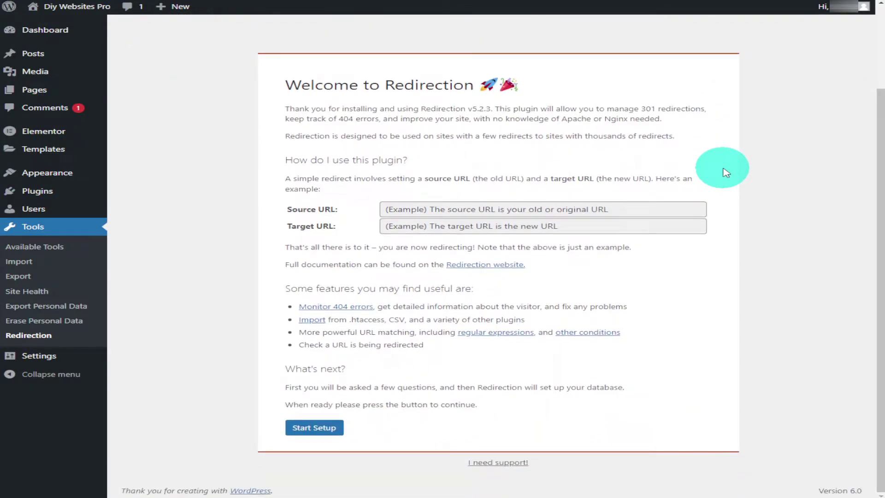
left_click(339, 429)
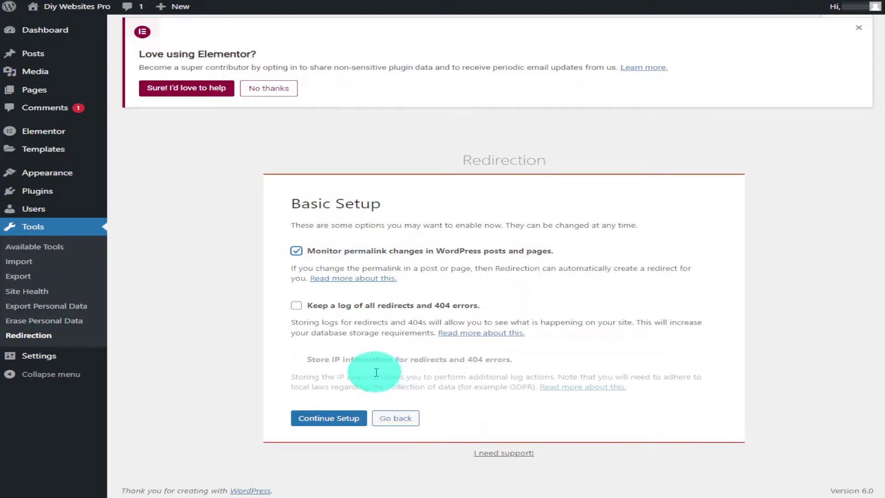
Enable 'Keep a log of all redirects', finish the setup, and leave the wizard.
left_click(303, 306)
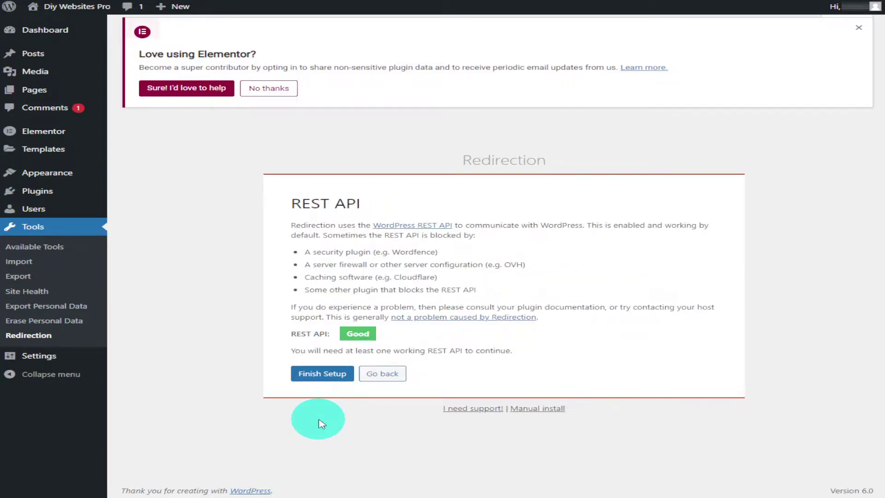
left_click(322, 374)
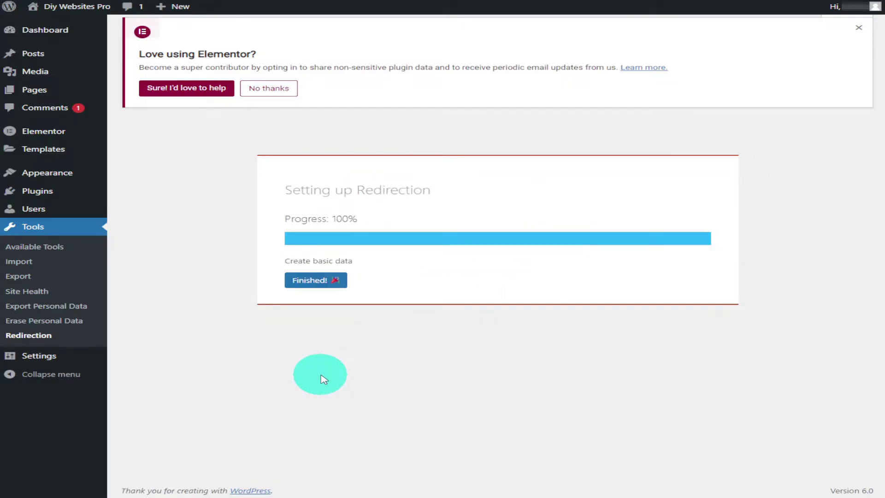
left_click(324, 283)
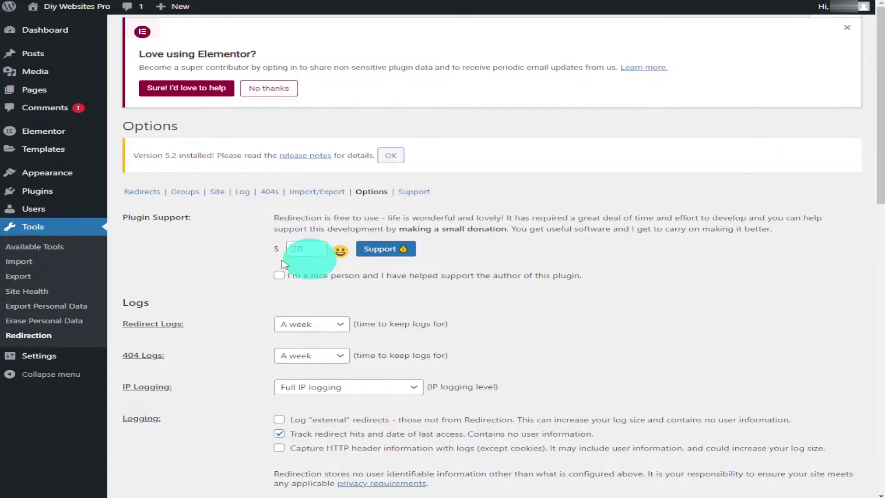
left_click(131, 194)
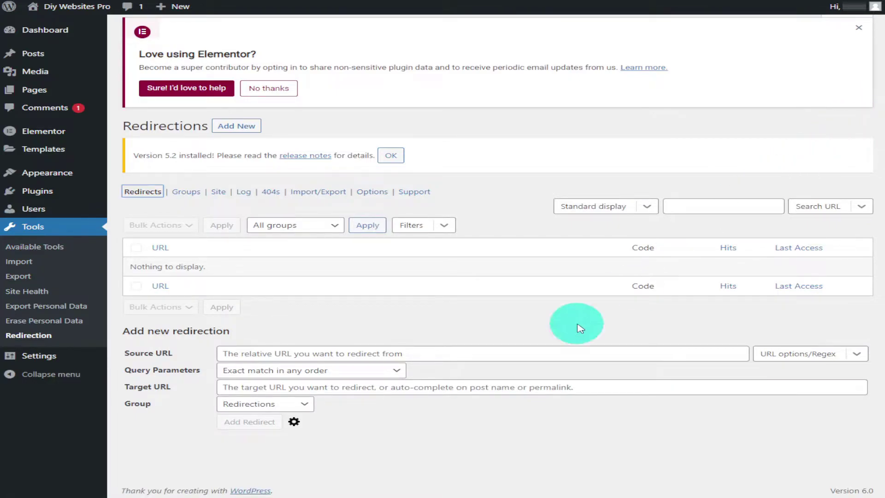
left_click(453, 356)
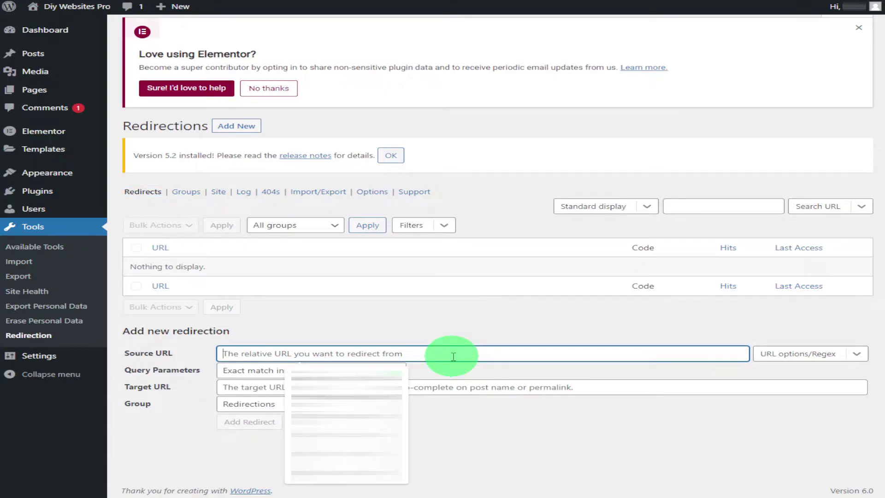
type("1")
key("BackSpace")
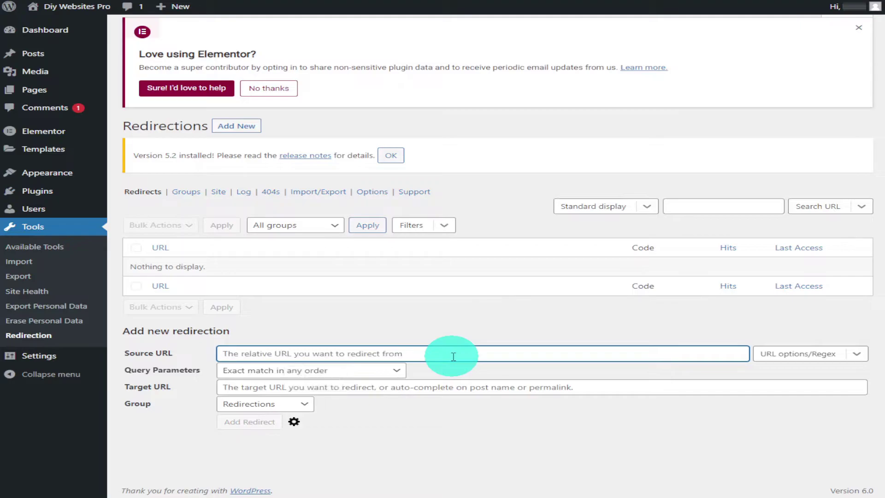
type("google")
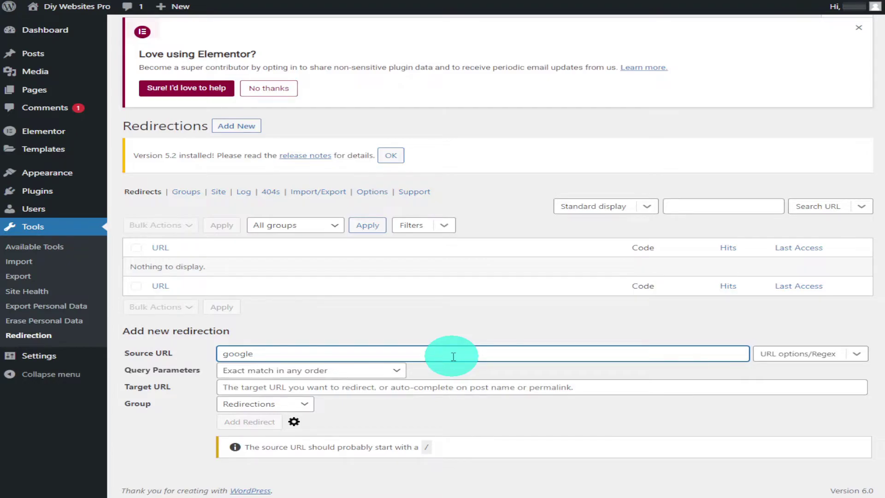
left_click(448, 387)
type("https")
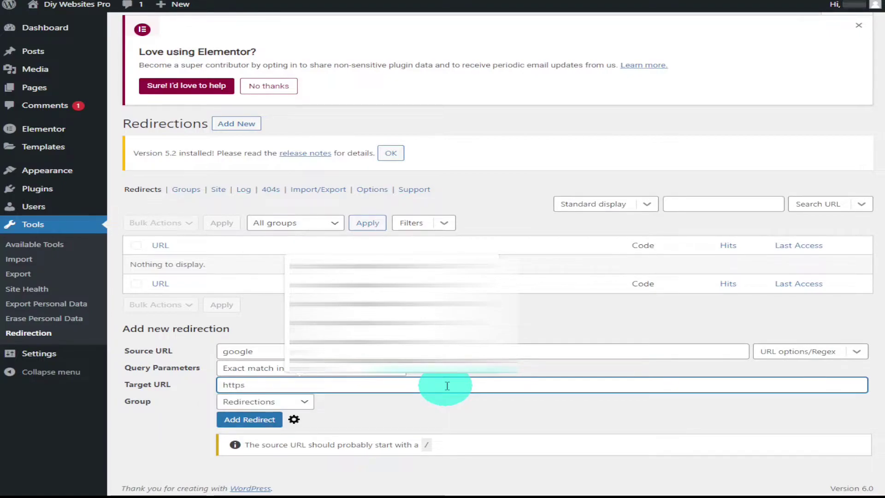
type("://google.com")
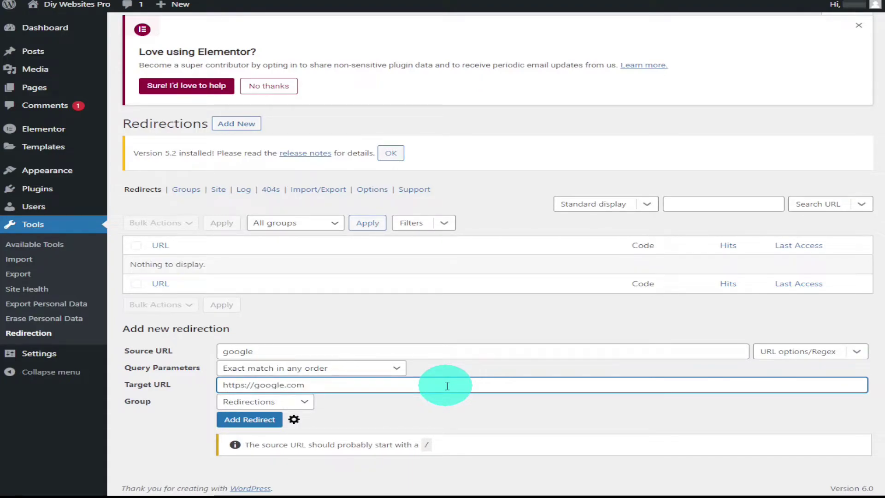
Add the redirect and verify via Check Redirect that /google leads to google.com.
left_click(250, 420)
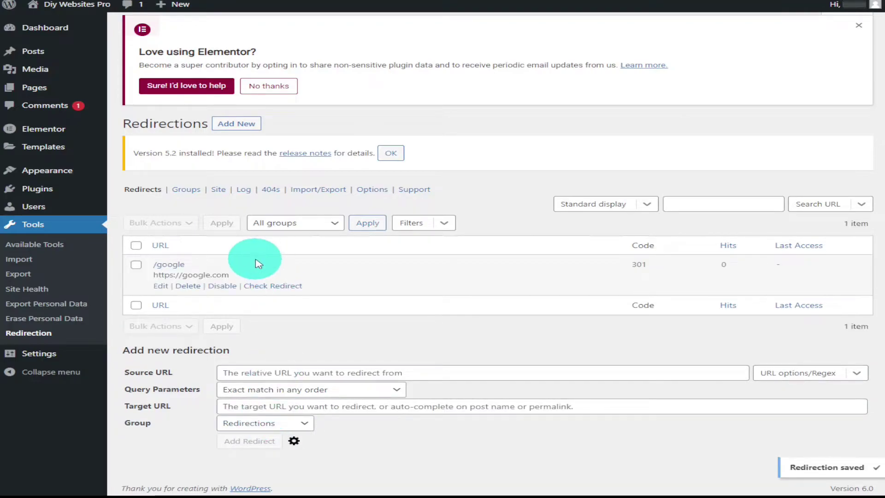
mouse_move(178, 265)
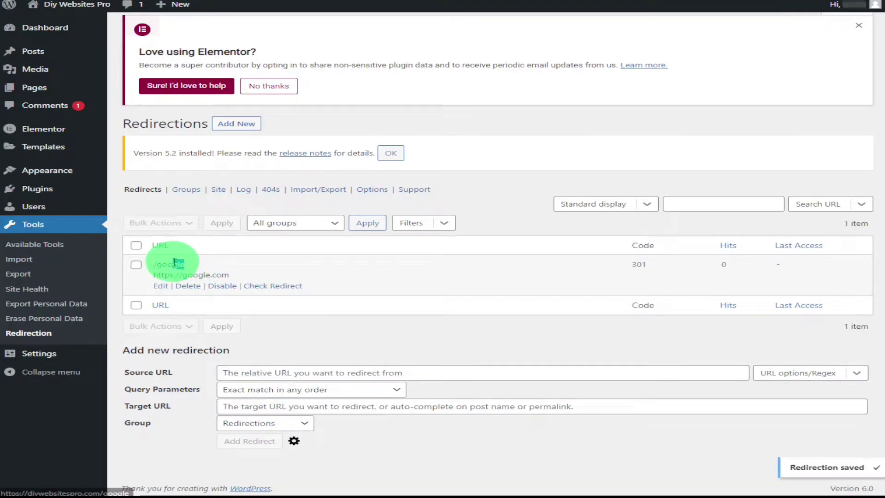
left_click_drag(174, 264, 118, 267)
right_click(165, 270)
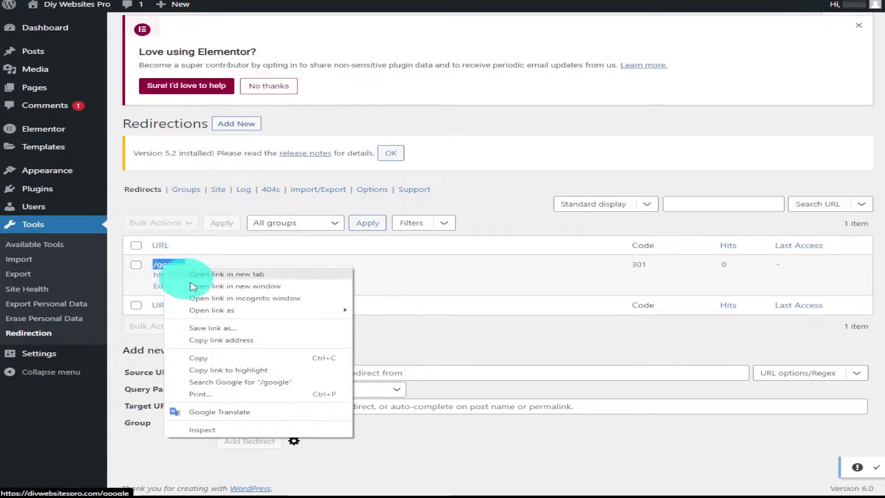
left_click(583, 267)
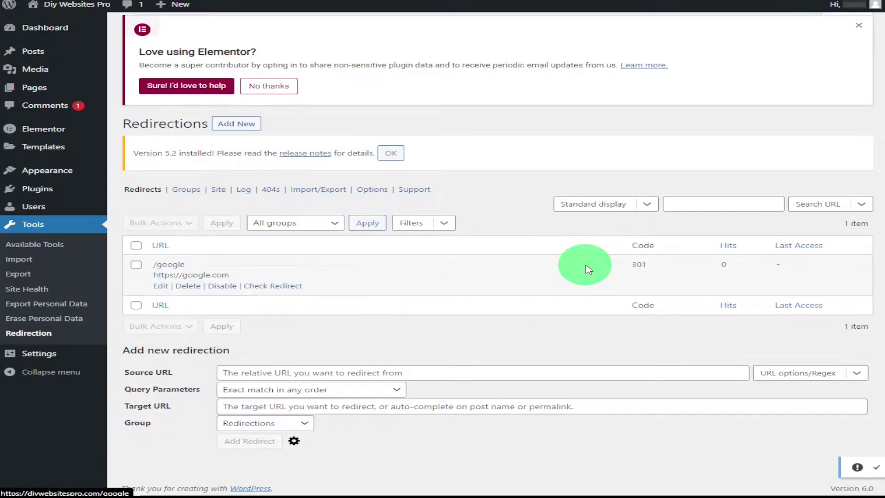
left_click(296, 288)
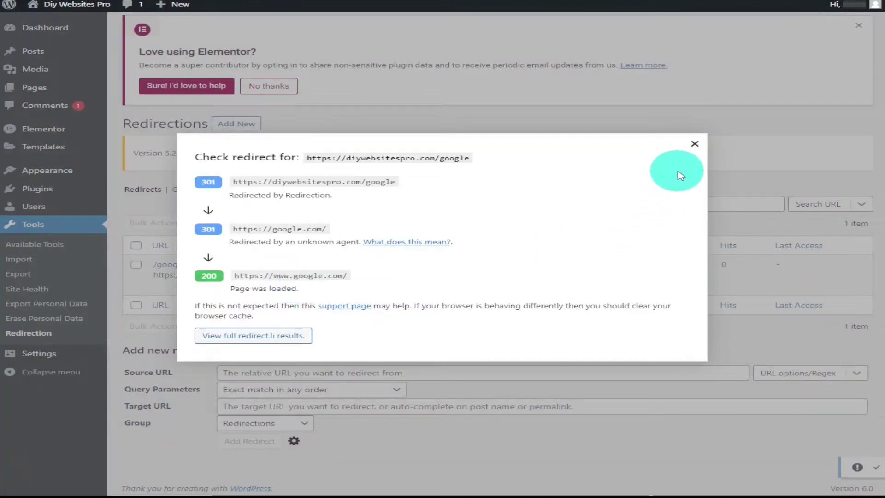
left_click(693, 145)
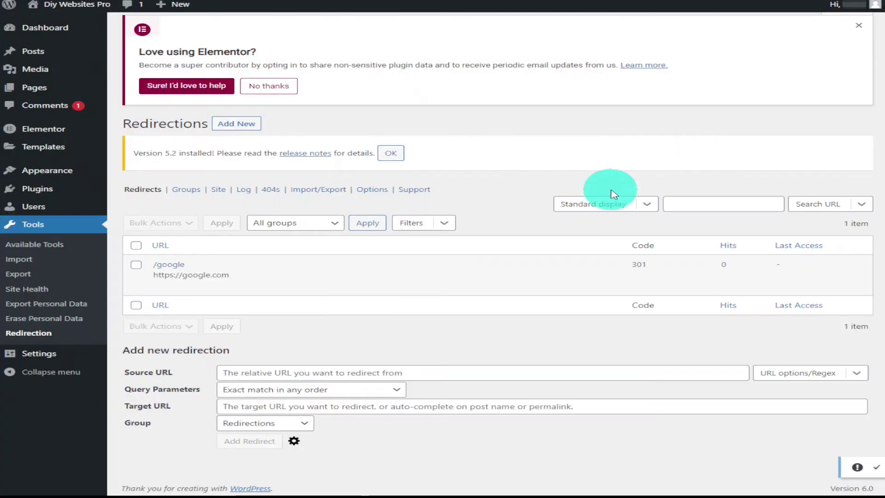
Copy the full /google redirect link address and go to the site's Pages list.
left_click(175, 275)
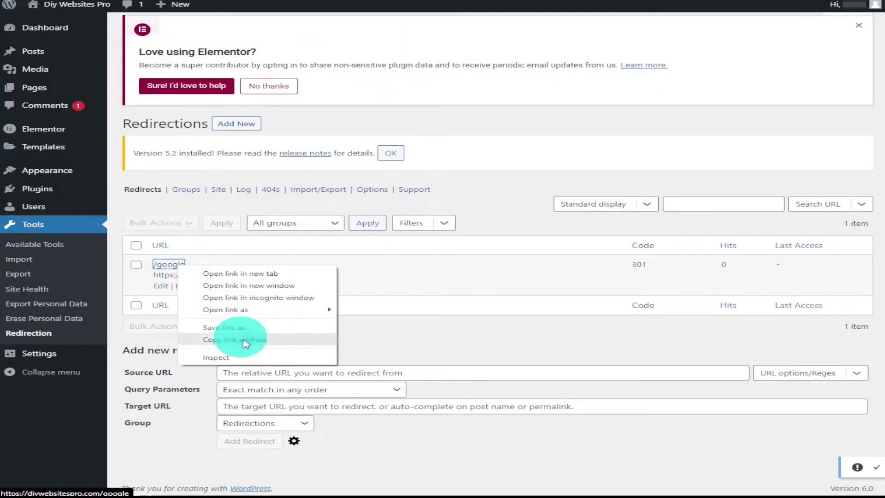
left_click(239, 339)
left_click(60, 88)
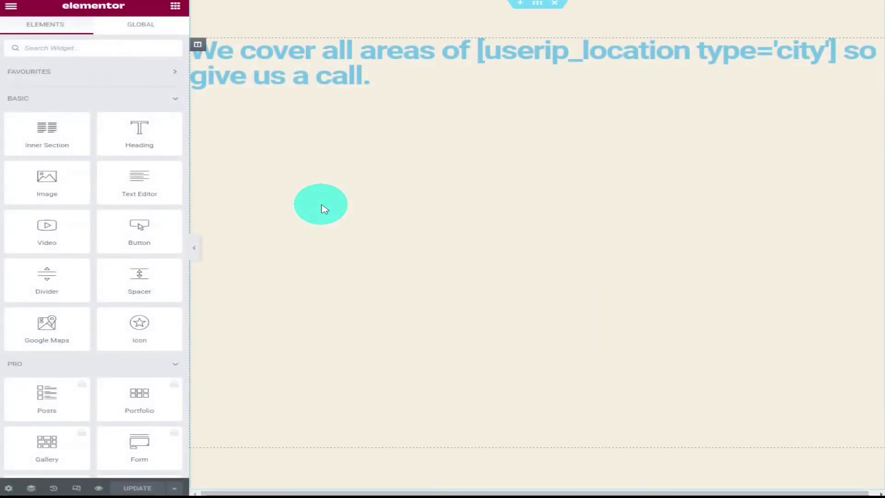
Place a Text Editor widget below the heading and replace its lorem text with the pasted /google URL.
mouse_move(103, 175)
left_mouse_down()
mouse_move(427, 110)
mouse_move(425, 73)
left_mouse_up()
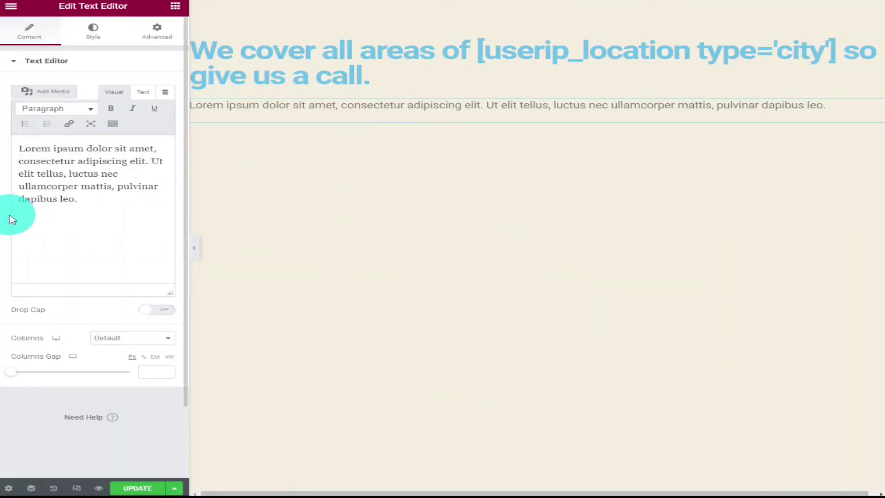
triple_click(74, 205)
key("BackSpace")
right_click(67, 198)
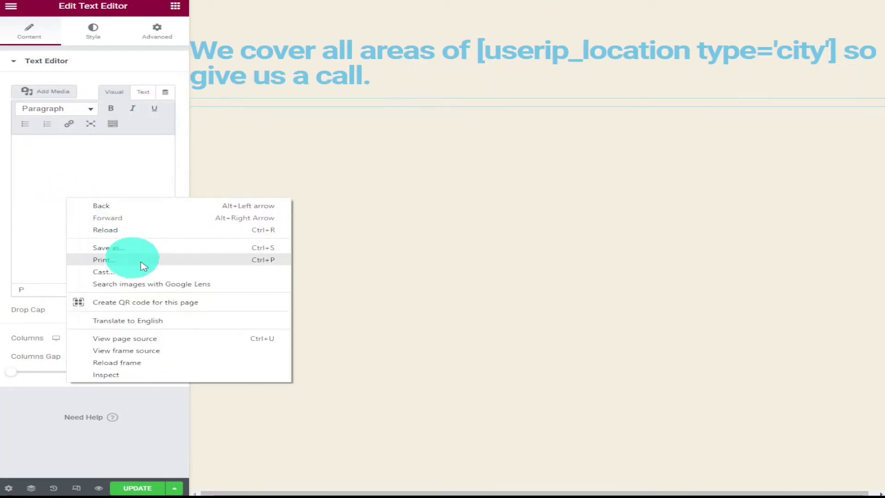
right_click(64, 155)
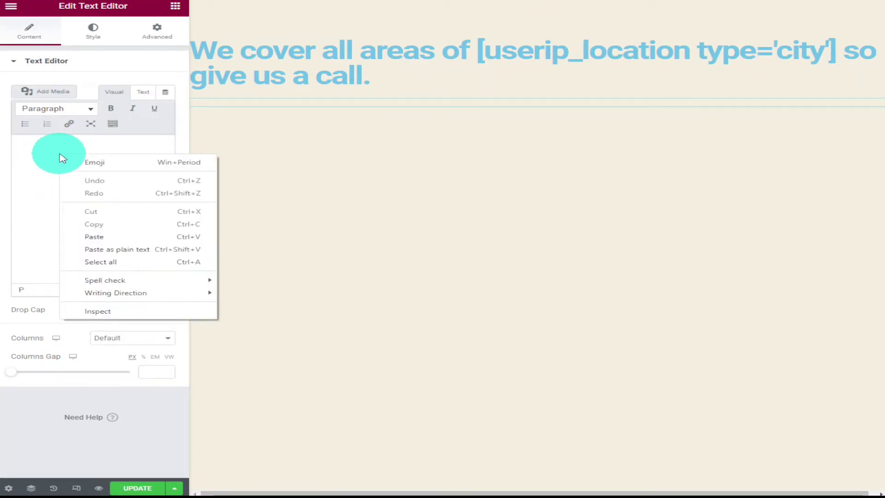
left_click(118, 240)
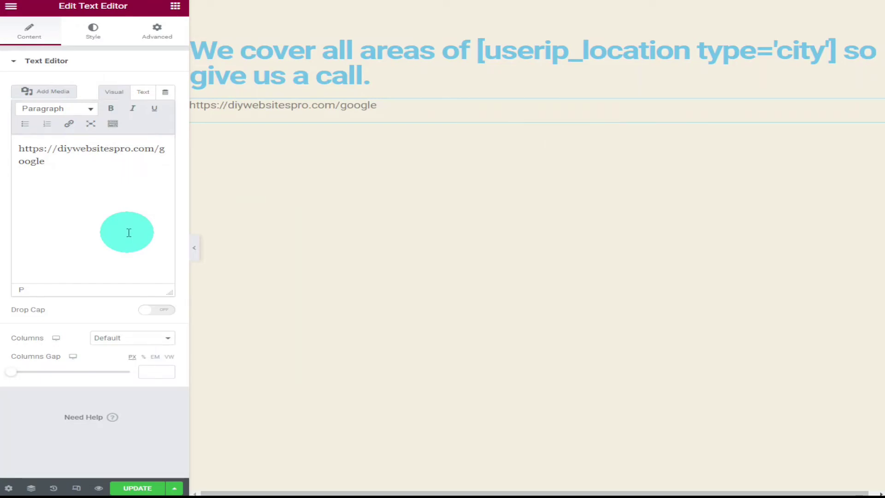
left_click_drag(47, 162, 29, 147)
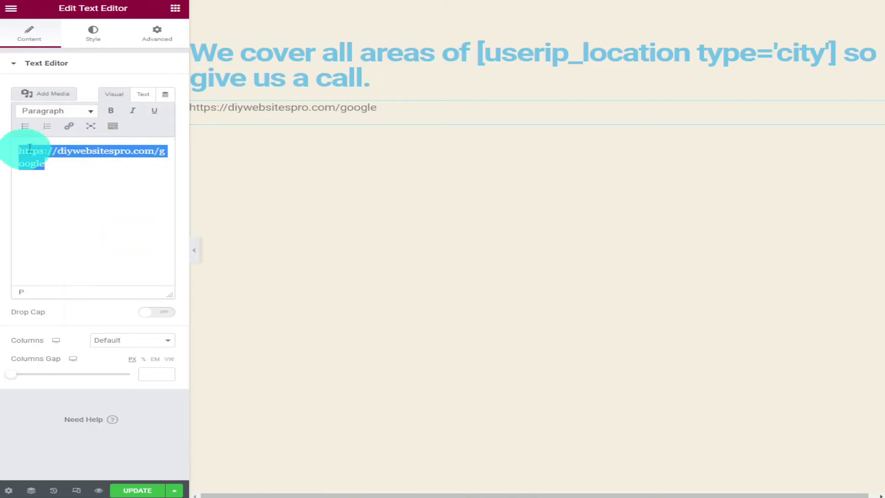
left_click(69, 126)
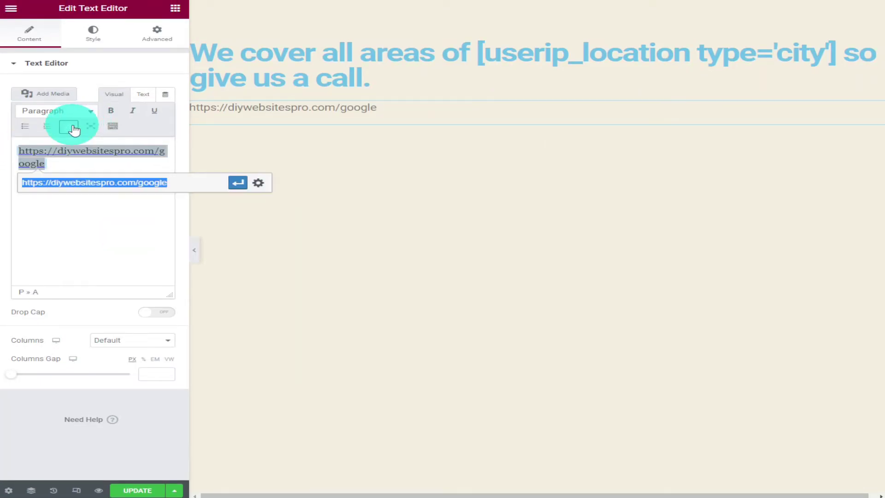
left_click(238, 183)
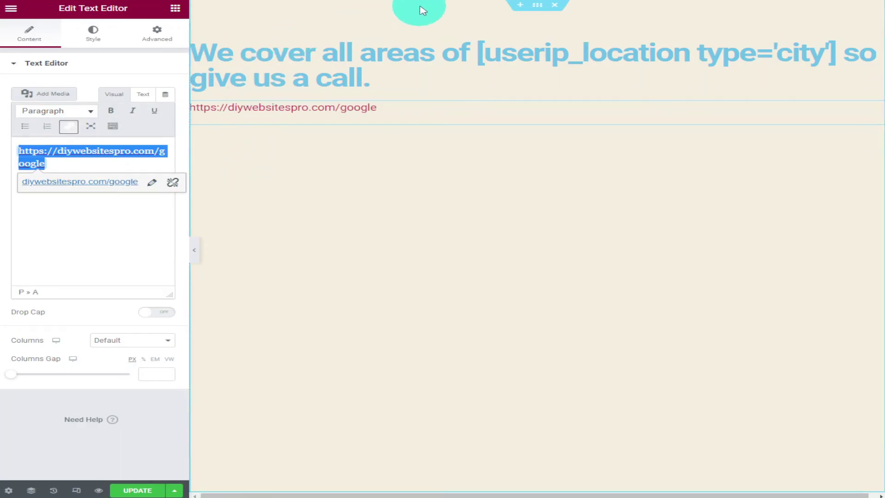
left_click(131, 490)
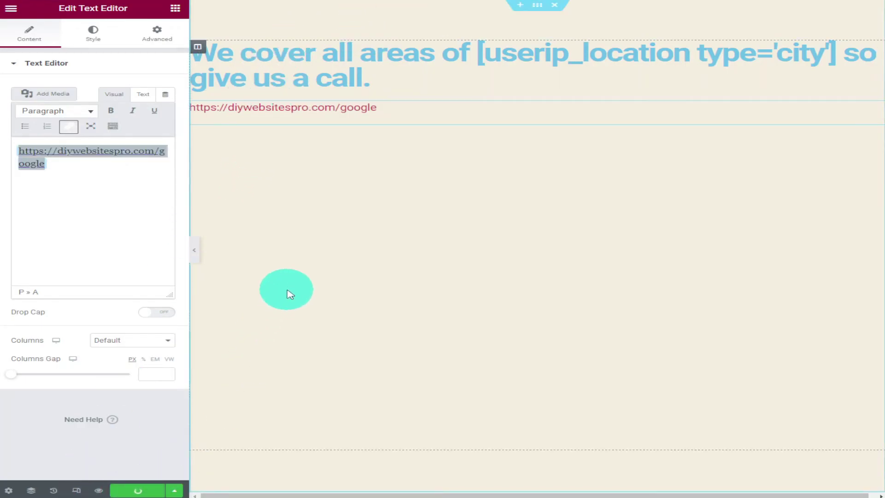